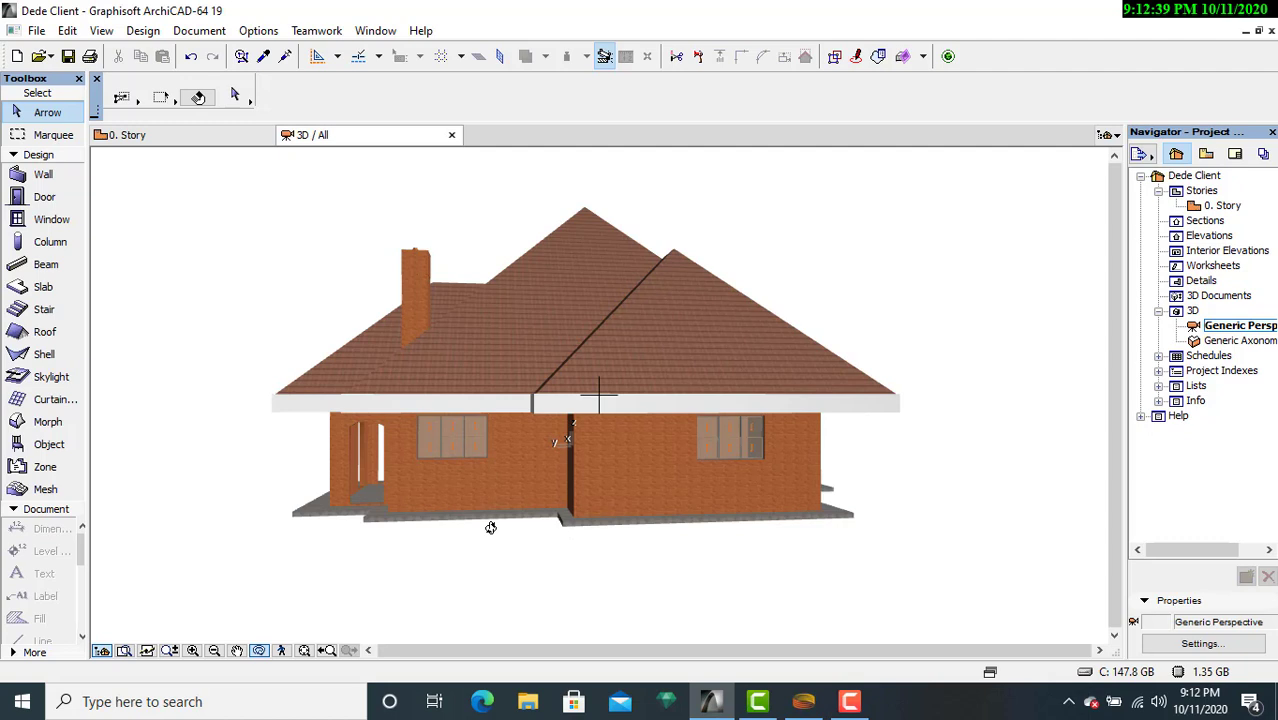
Orbit the 3D view to a low frontal view of the brick facade and hipped roof.
drag(340, 490, 288, 466)
mouse_move(365, 471)
mouse_down()
mouse_move(581, 523)
mouse_move(593, 571)
mouse_move(610, 574)
mouse_move(574, 554)
mouse_up()
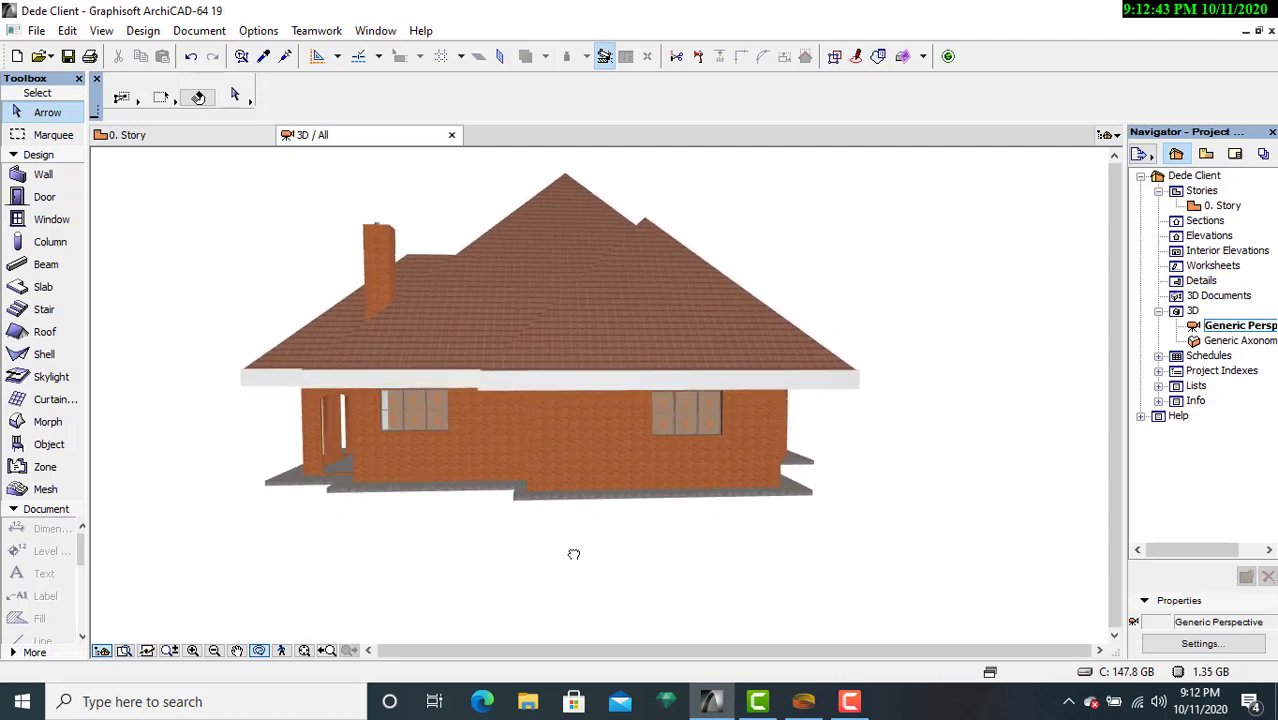
mouse_move(979, 590)
mouse_down()
mouse_move(875, 587)
mouse_move(879, 553)
mouse_move(676, 545)
mouse_move(703, 534)
mouse_move(546, 513)
mouse_move(679, 505)
mouse_move(525, 513)
mouse_move(573, 522)
mouse_move(520, 530)
mouse_move(444, 508)
mouse_up()
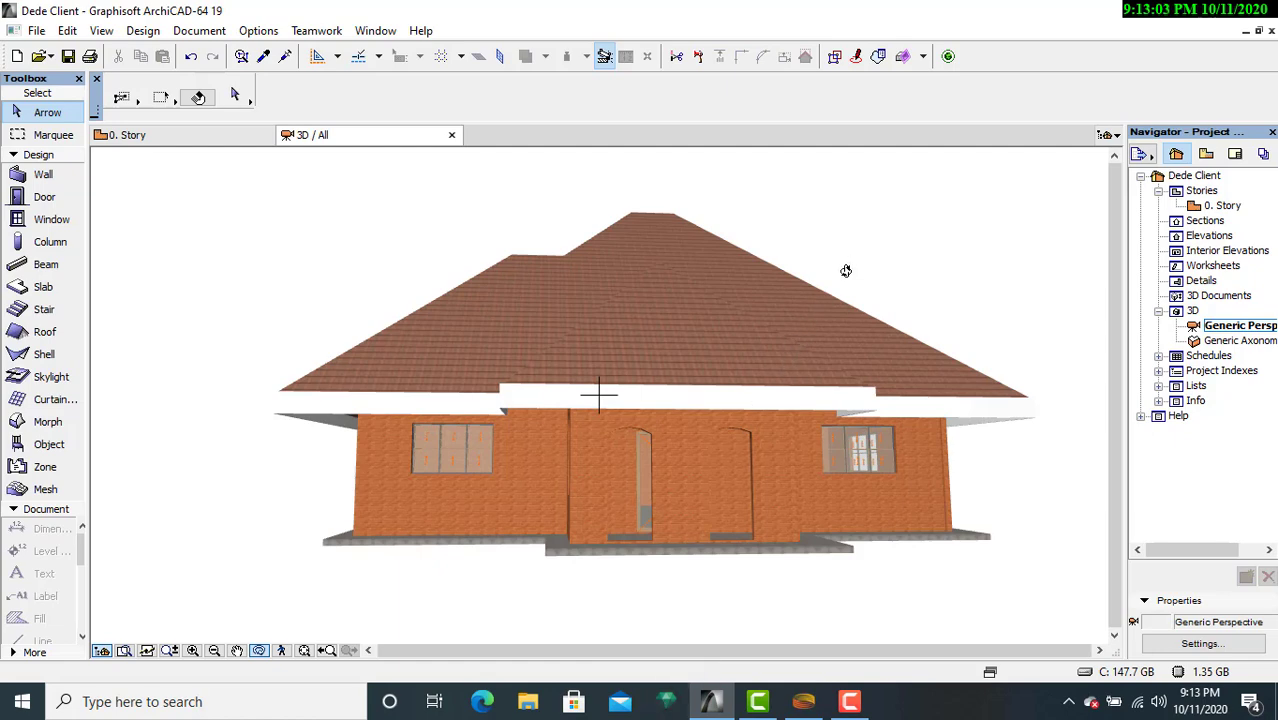
drag(845, 271, 832, 303)
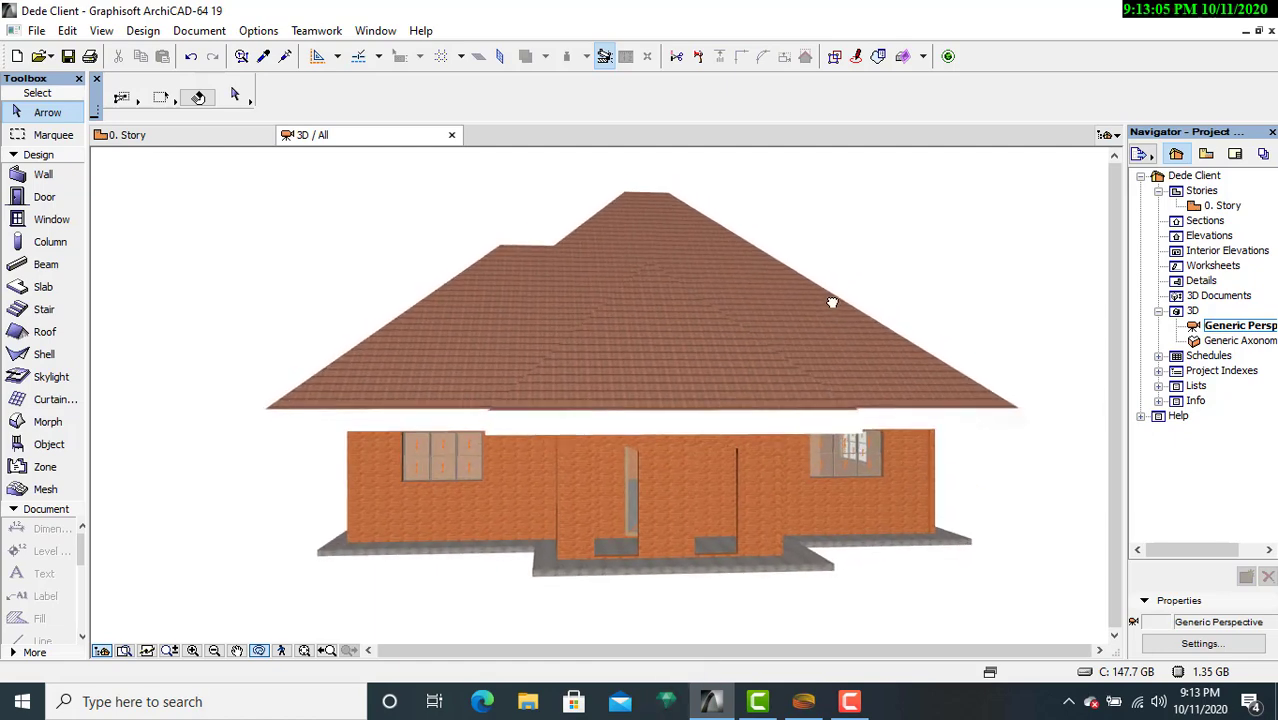
drag(462, 350, 418, 340)
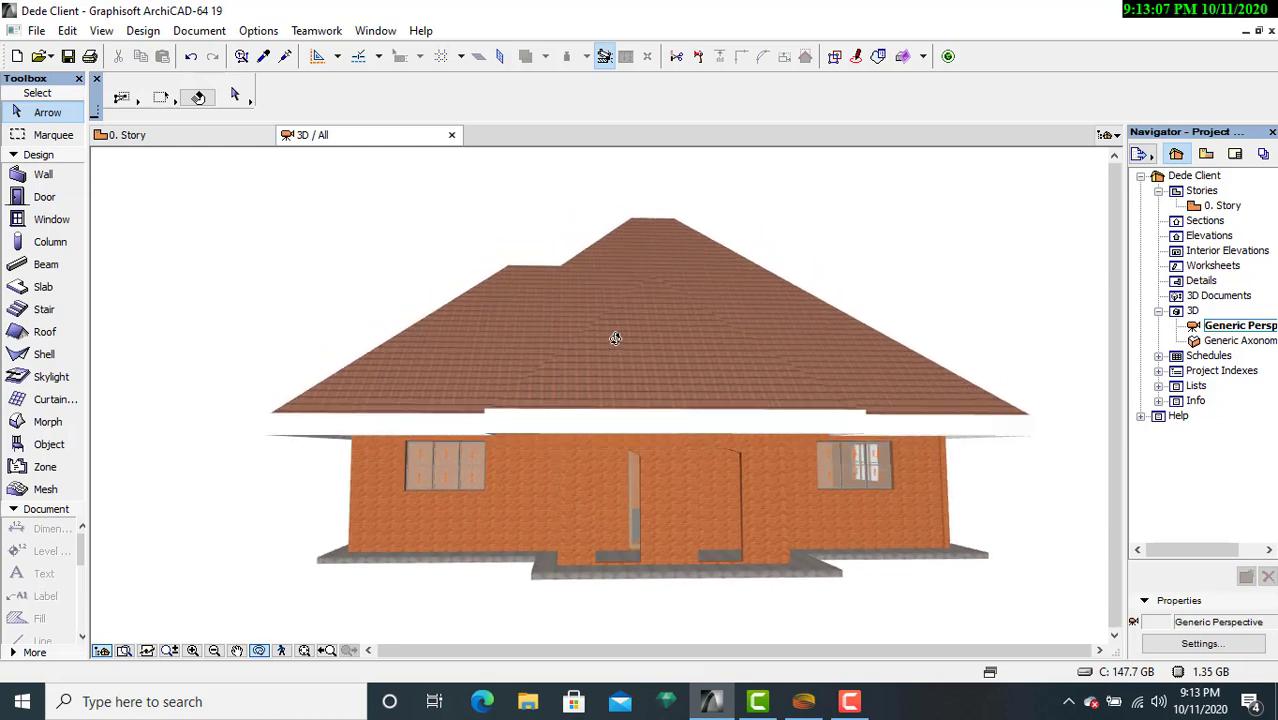
drag(615, 338, 674, 340)
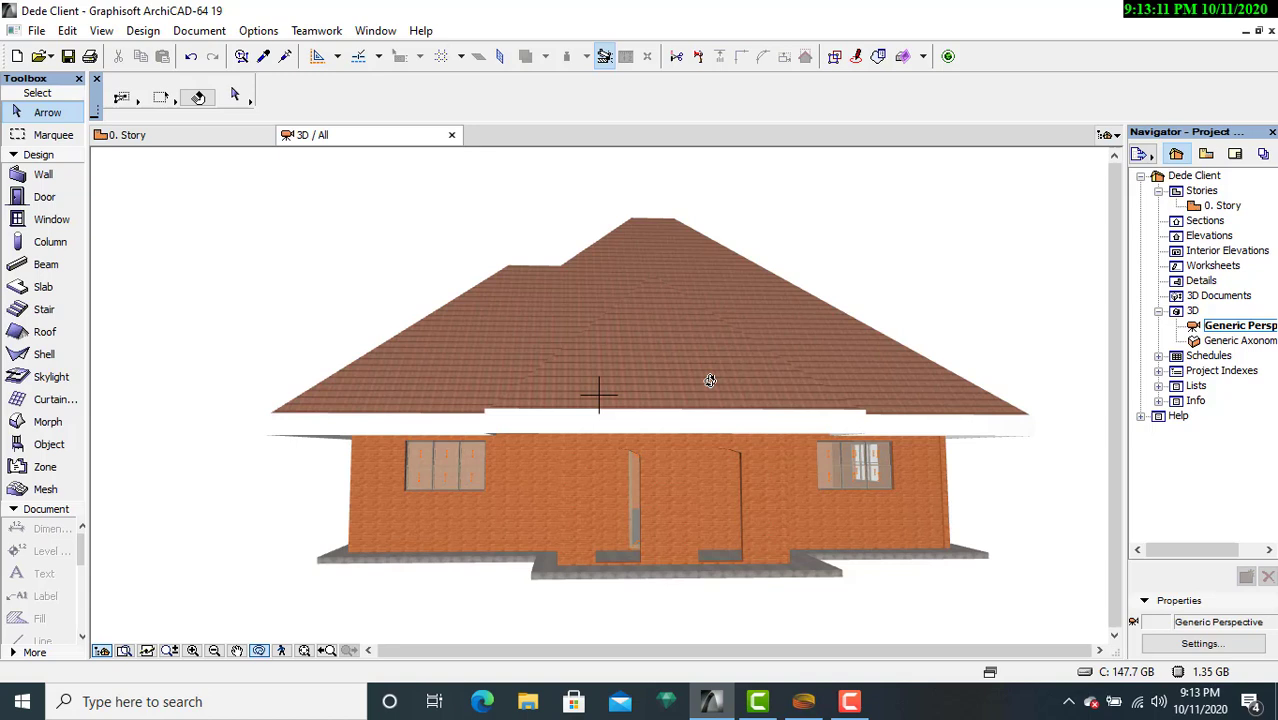
drag(706, 378, 704, 394)
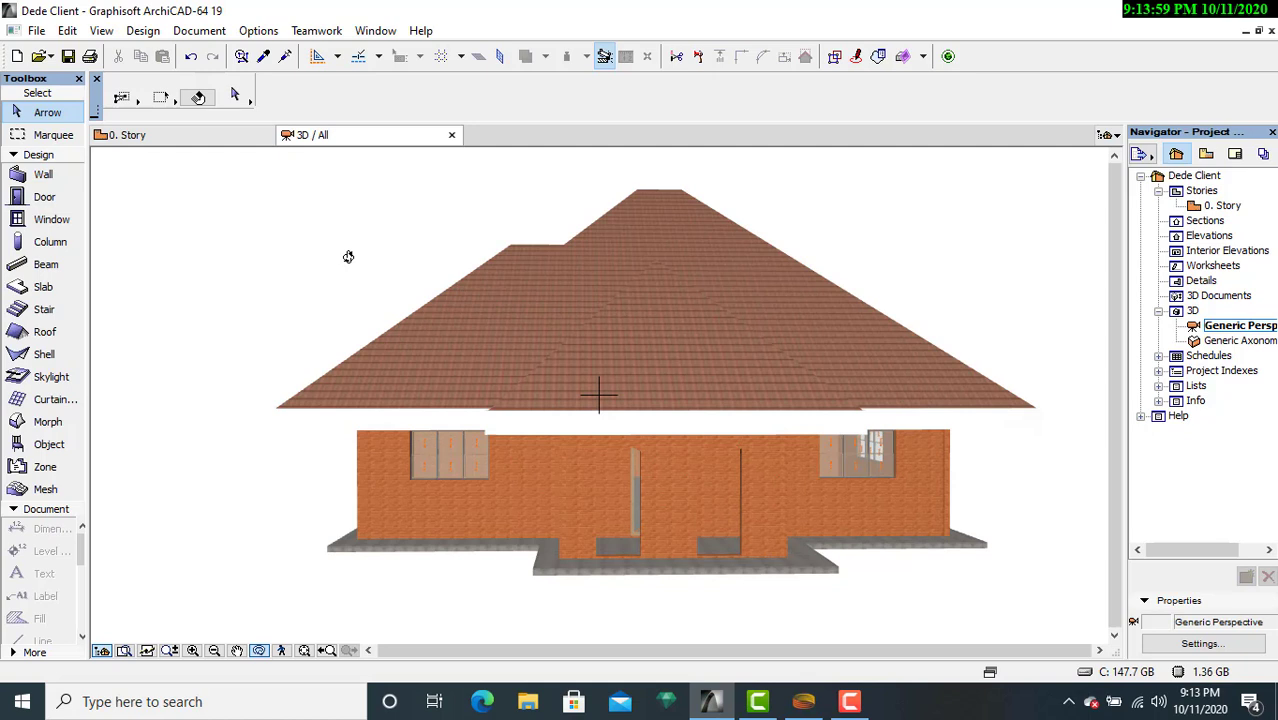
Zoom in on the house and open the Save 3D dialog from the File menu.
scroll(521, 305, up, 1)
scroll(521, 305, up, 2)
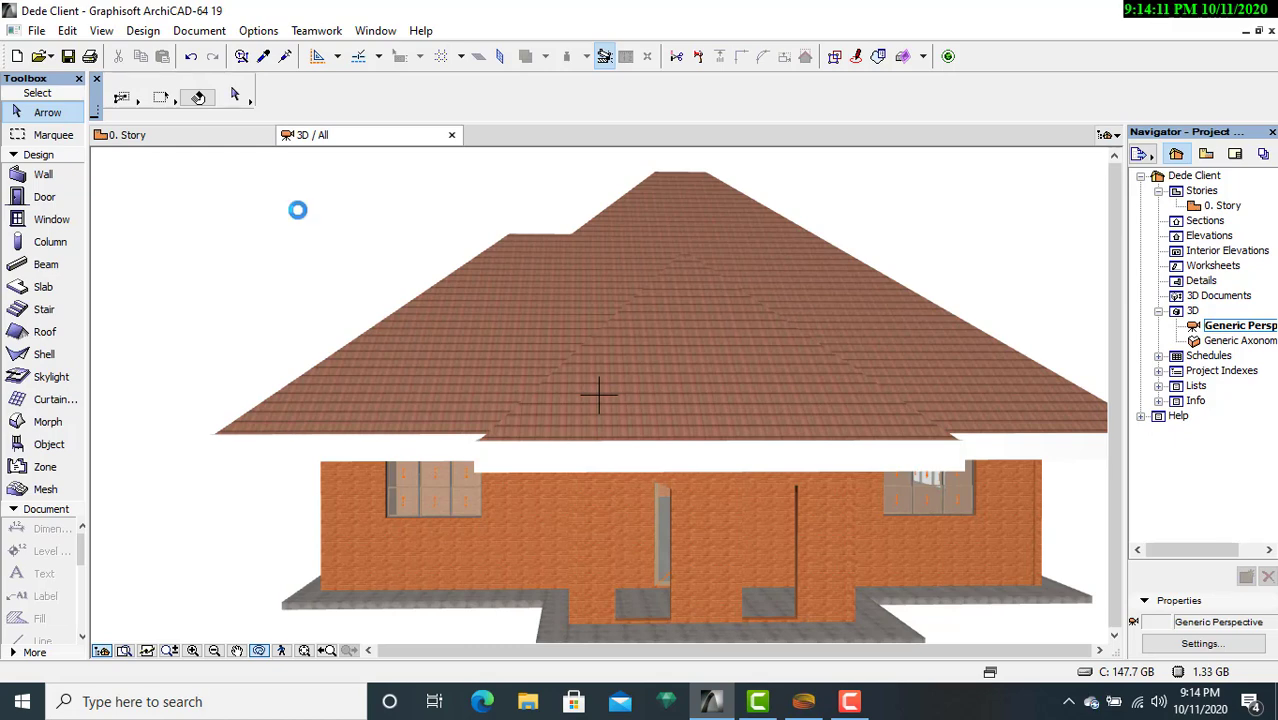
drag(333, 211, 282, 182)
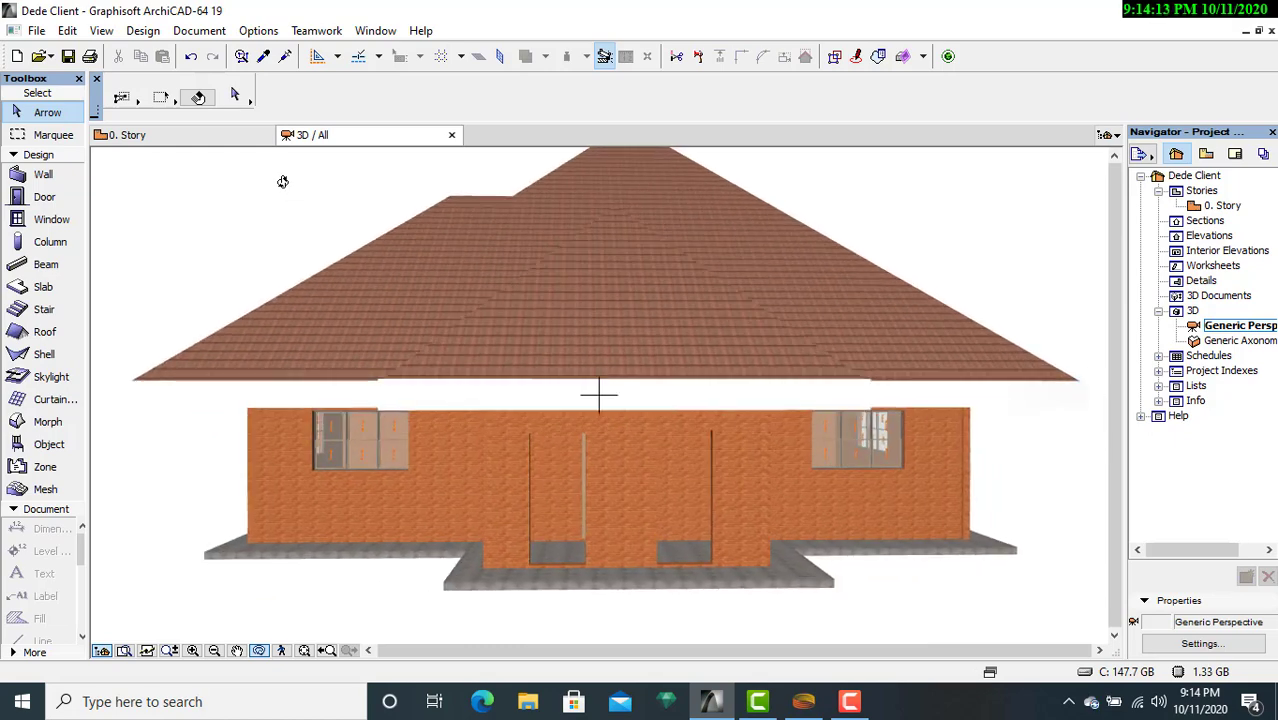
click(35, 32)
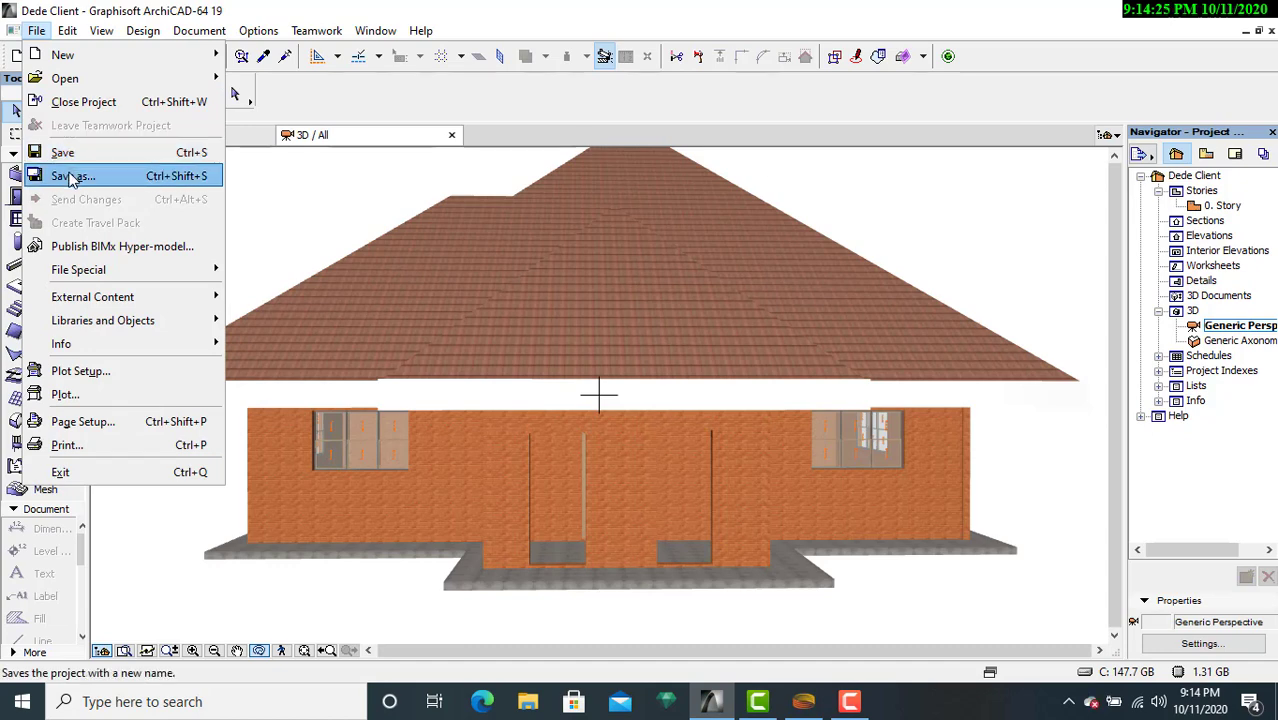
click(70, 178)
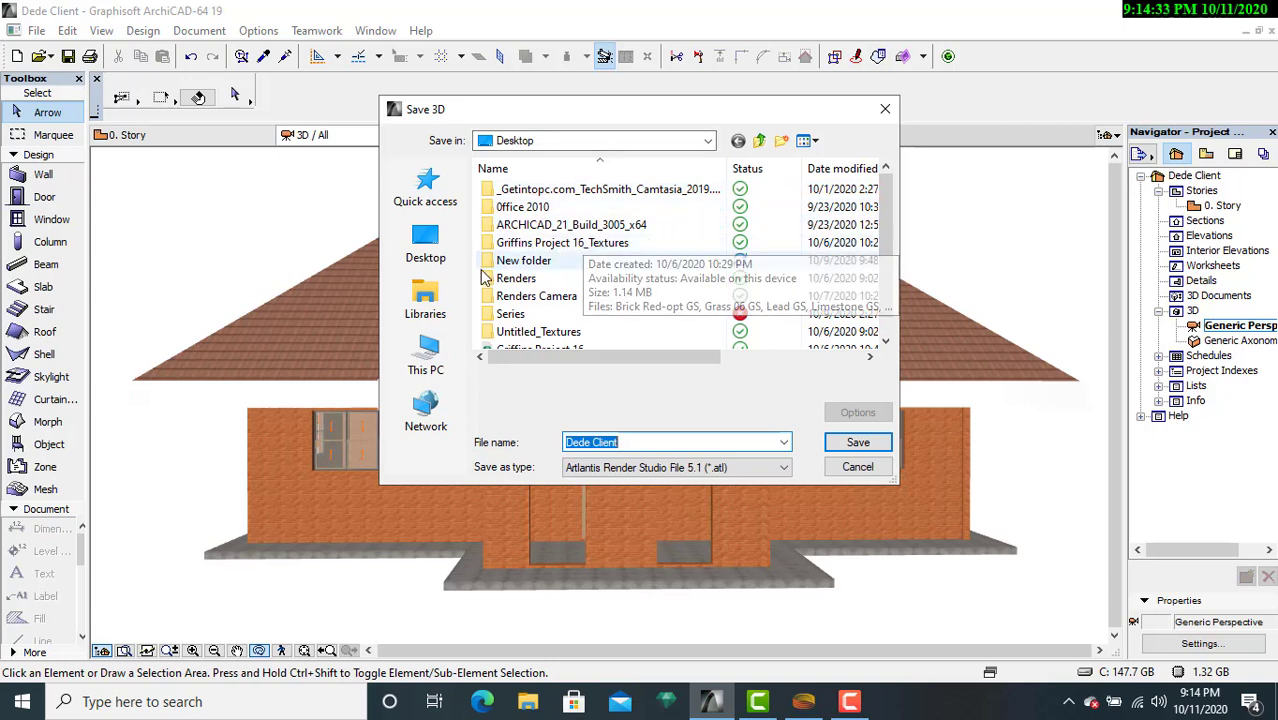
Name the export 'First Render' and show the list of export file formats.
click(634, 443)
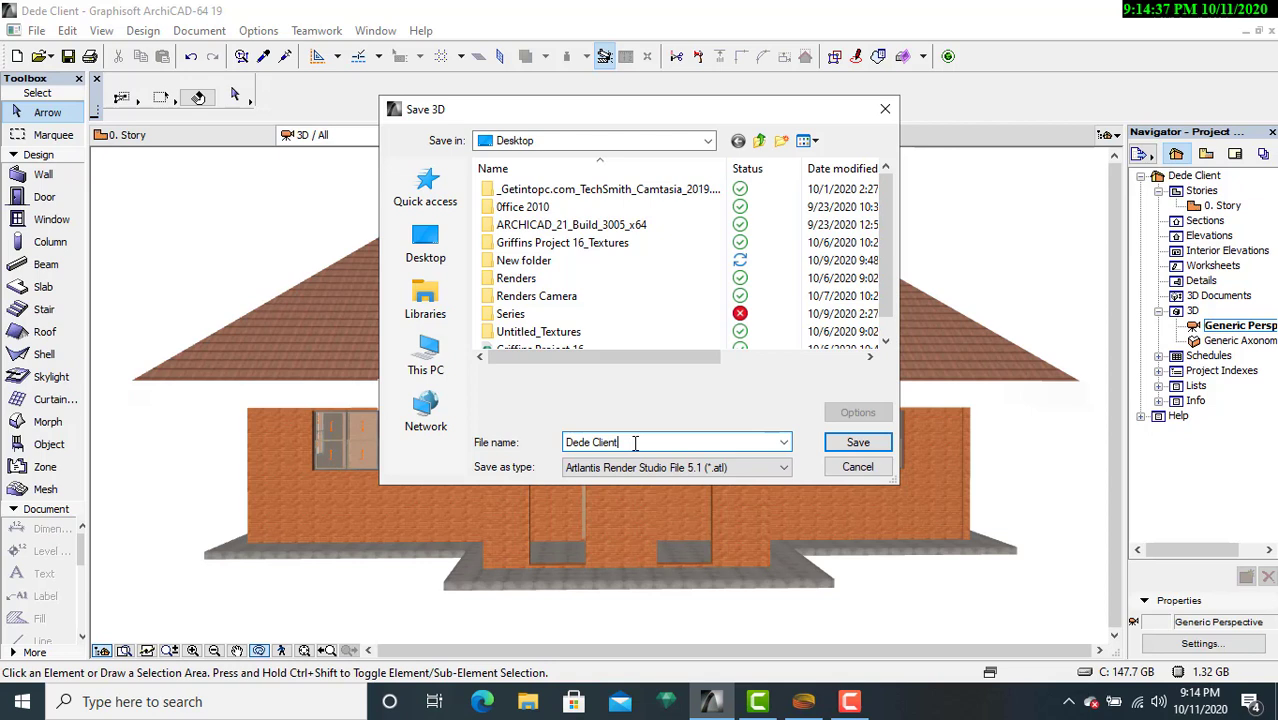
key(BackSpace)
key(BackSpace)
key(BackSpace)
key(BackSpace)
key(BackSpace)
key(BackSpace)
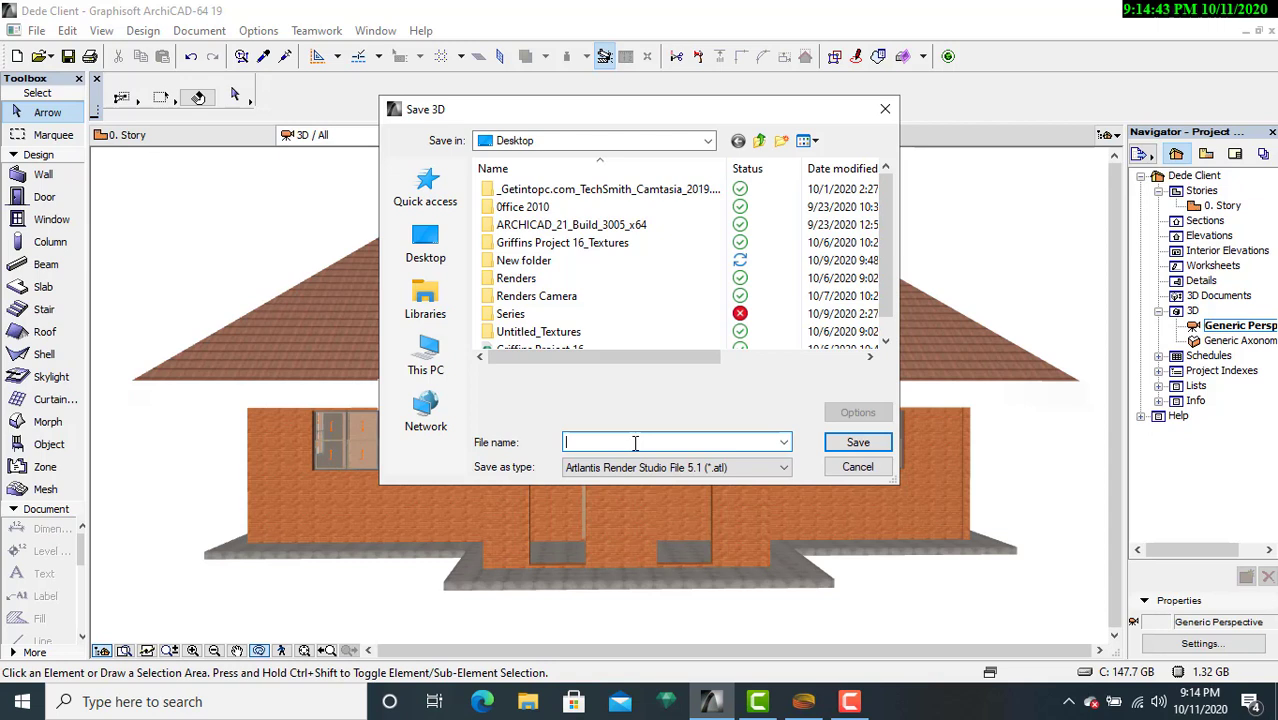
text(First )
text(Ren)
text(der)
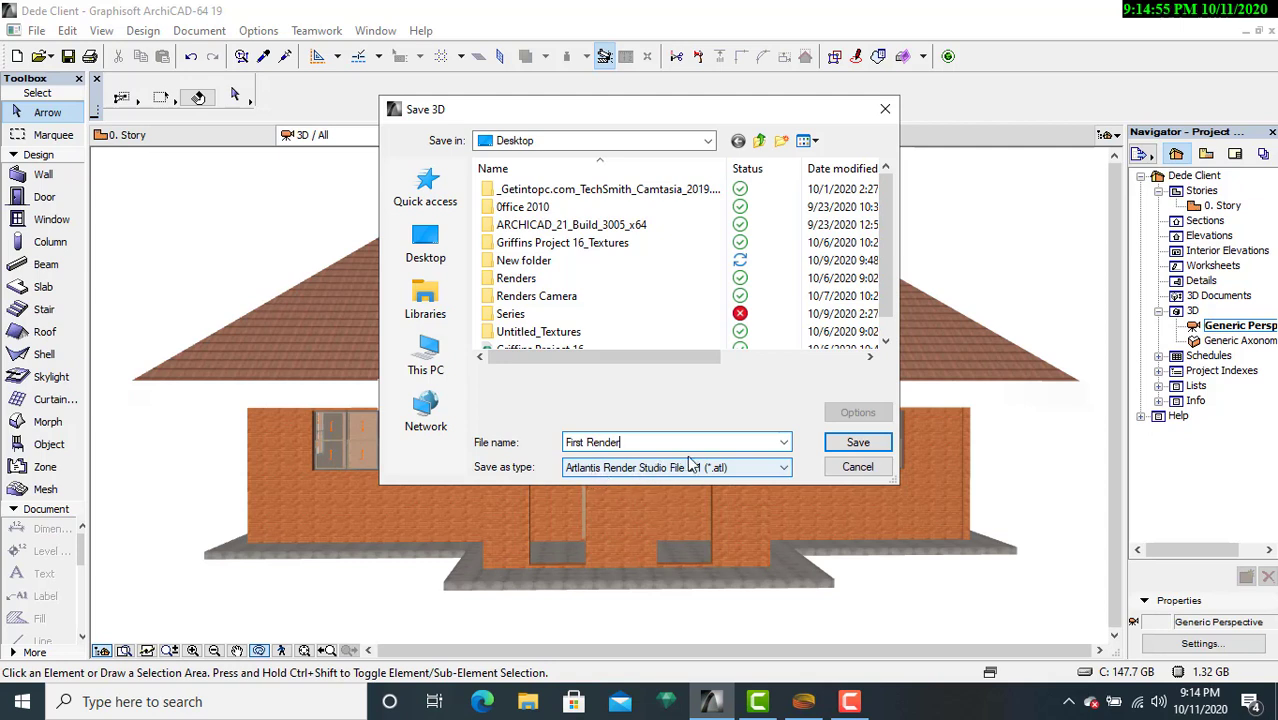
click(753, 476)
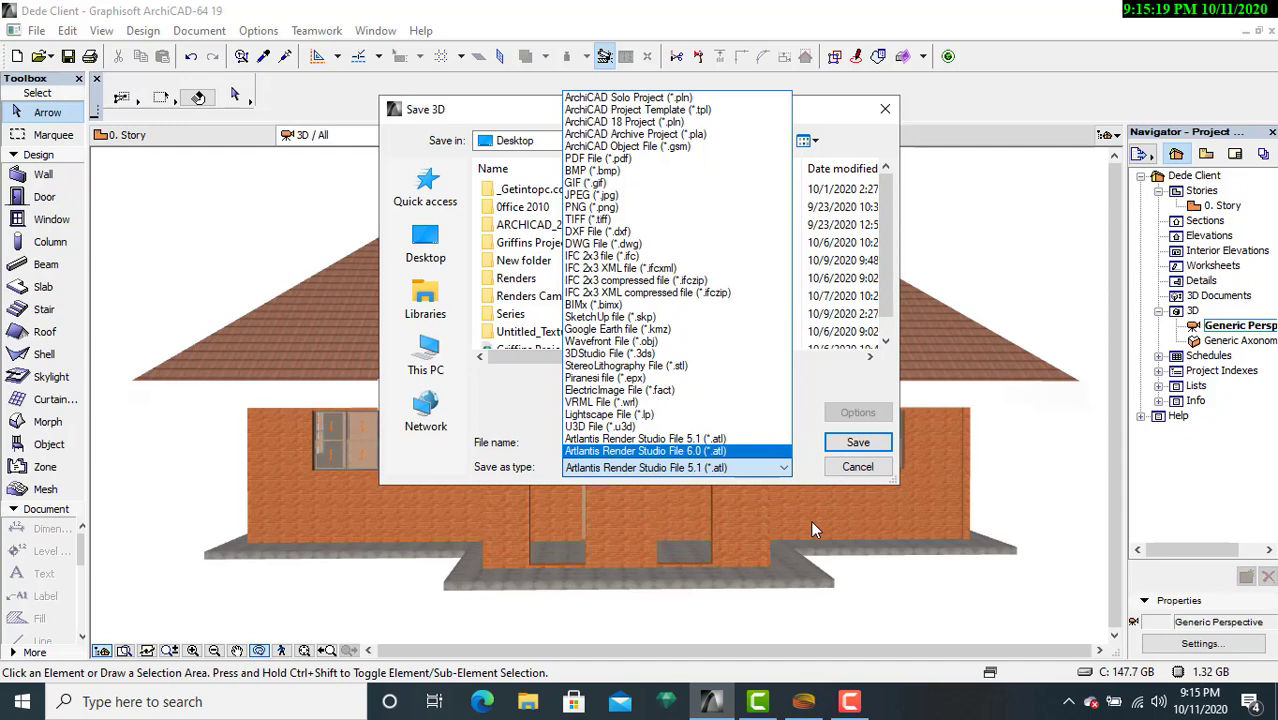
Save as First Render.atl in Atlantis Render Studio File 5.1 format.
click(884, 596)
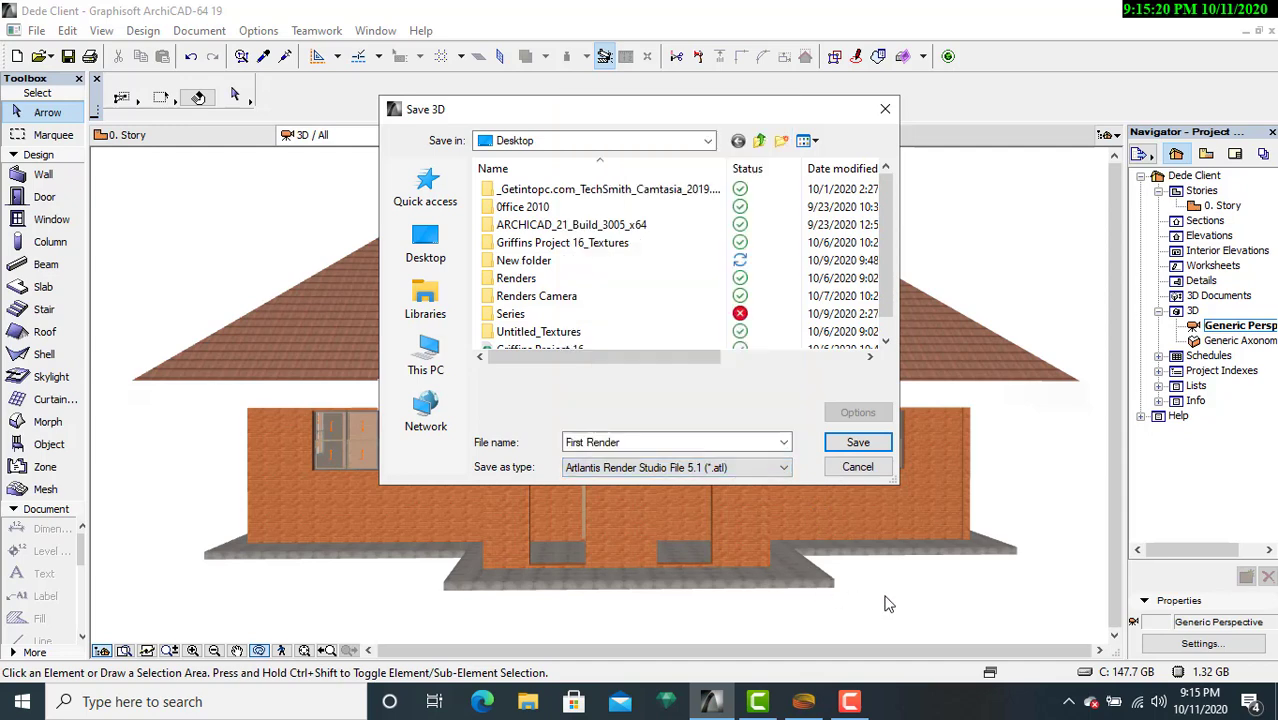
click(737, 470)
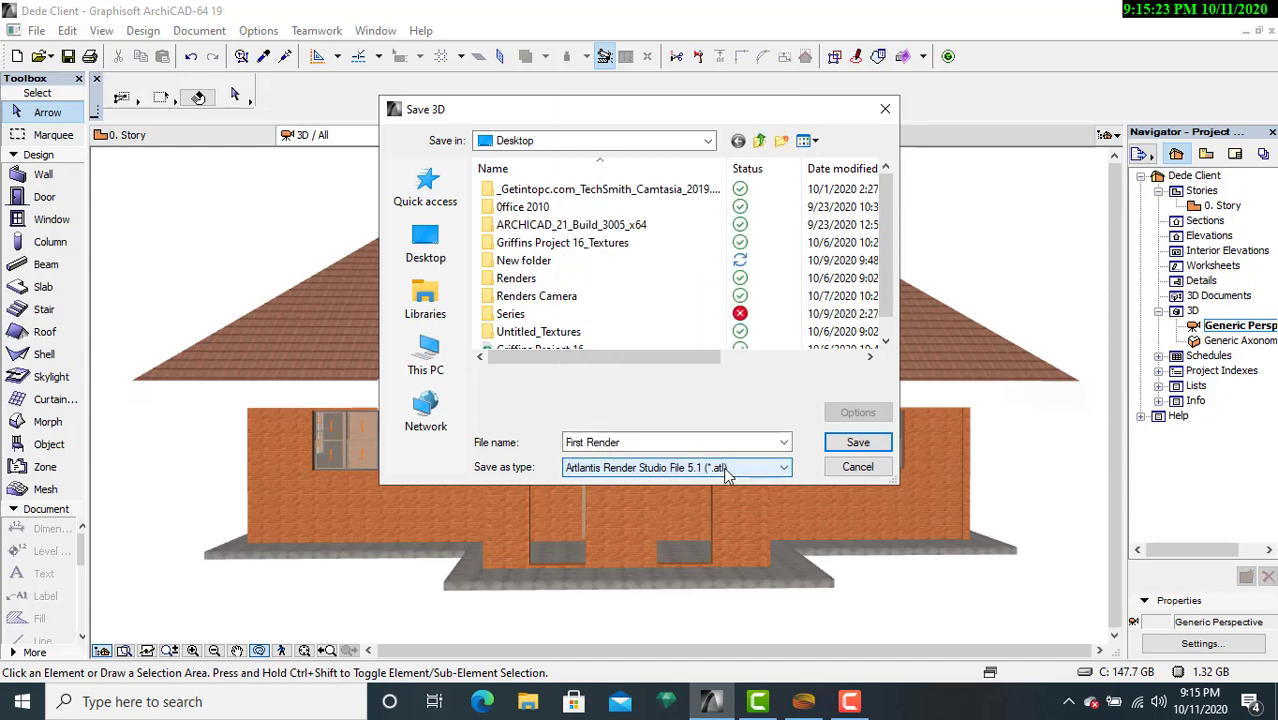
click(852, 452)
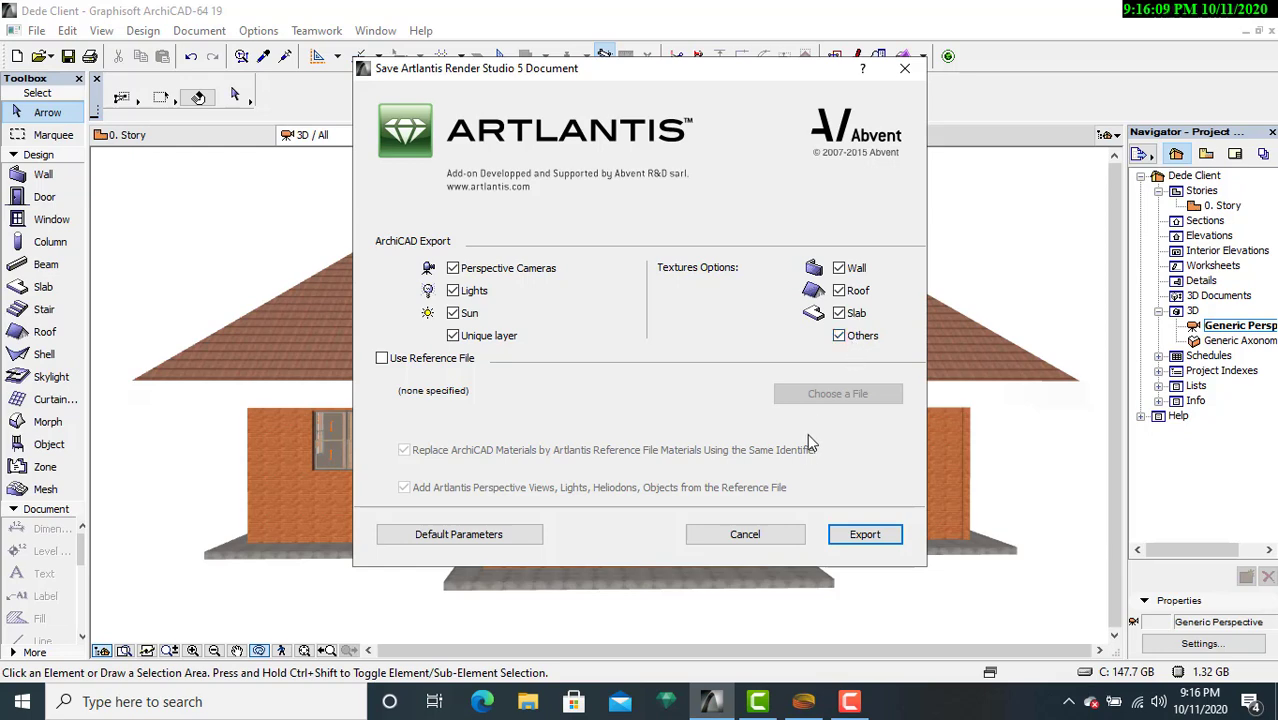
Export with cameras, lights, sun, unique layer and all textures left checked.
click(866, 536)
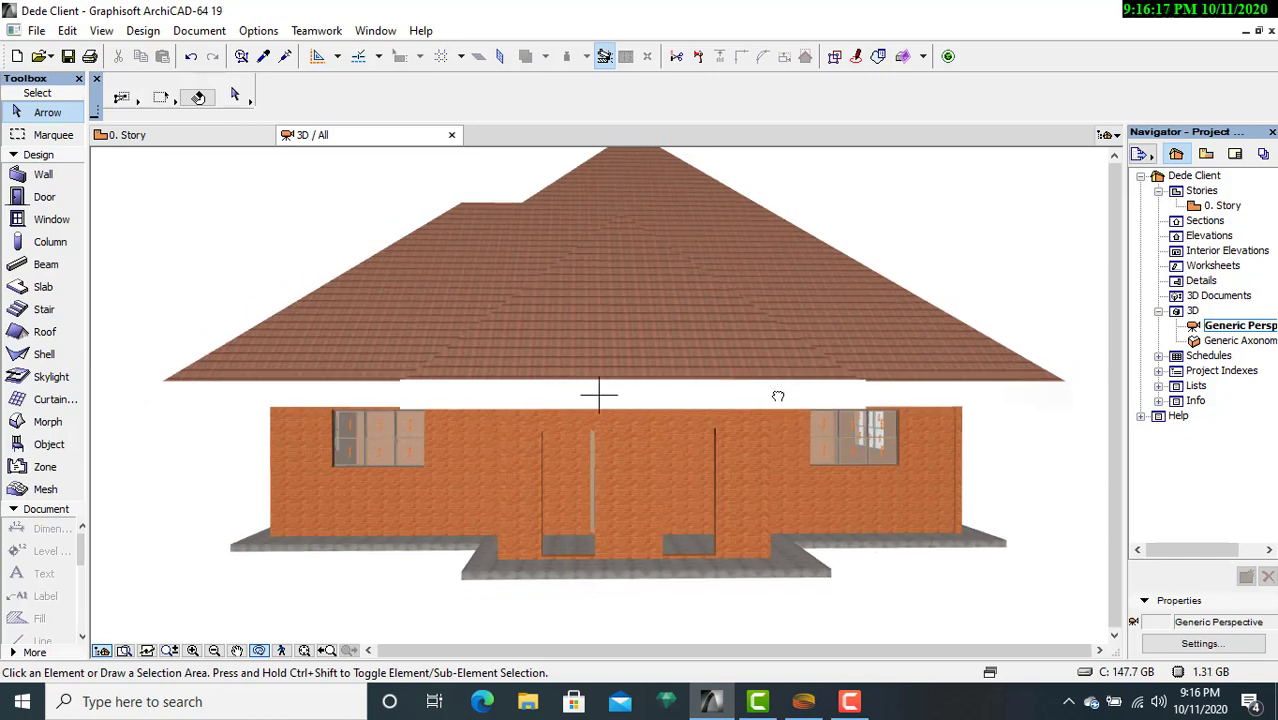
drag(777, 391, 763, 432)
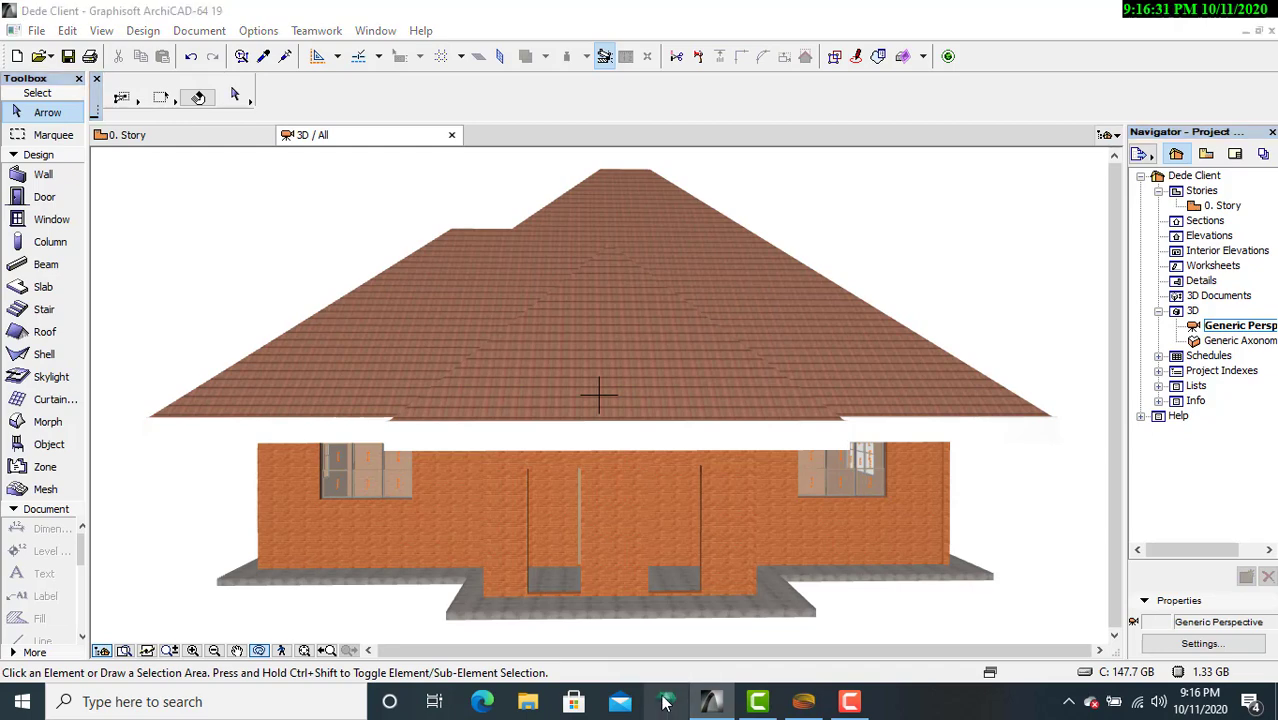
Launch Artlantis Studio from the Windows taskbar.
click(665, 703)
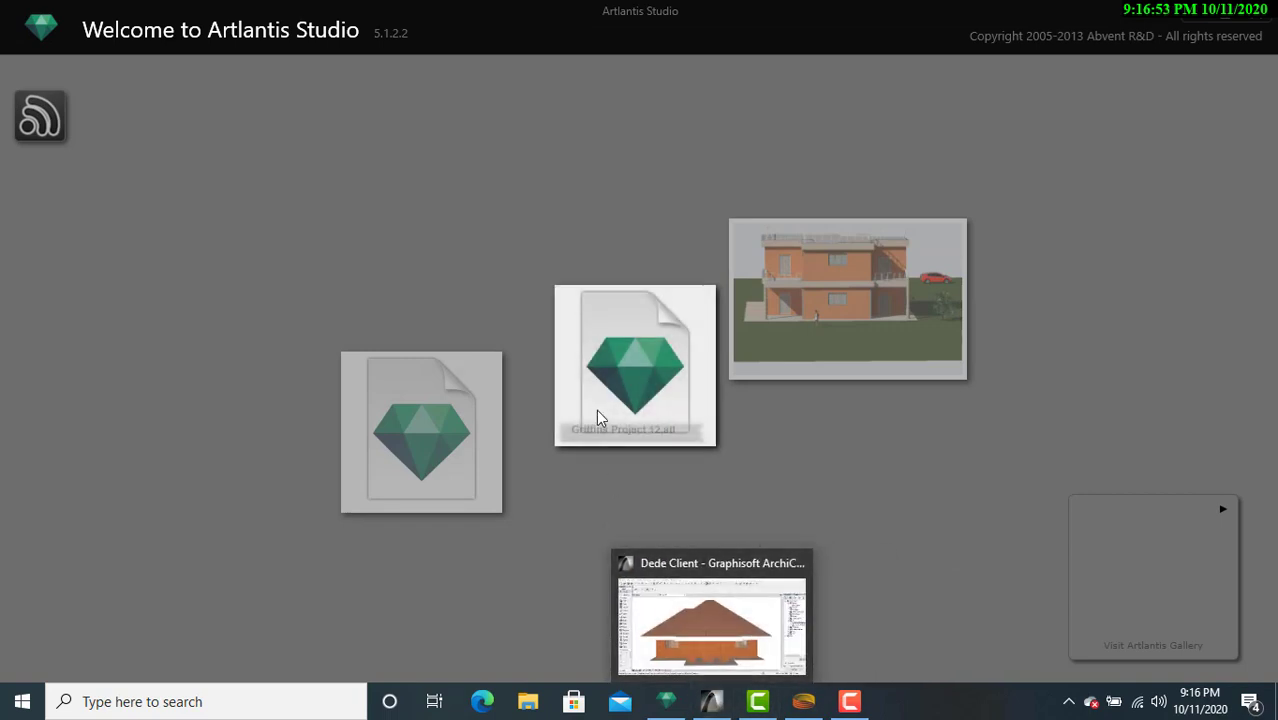
Remove Griffins Project Side.atl, Griffins Project 12.atl and the house render from recent projects.
right_click(451, 407)
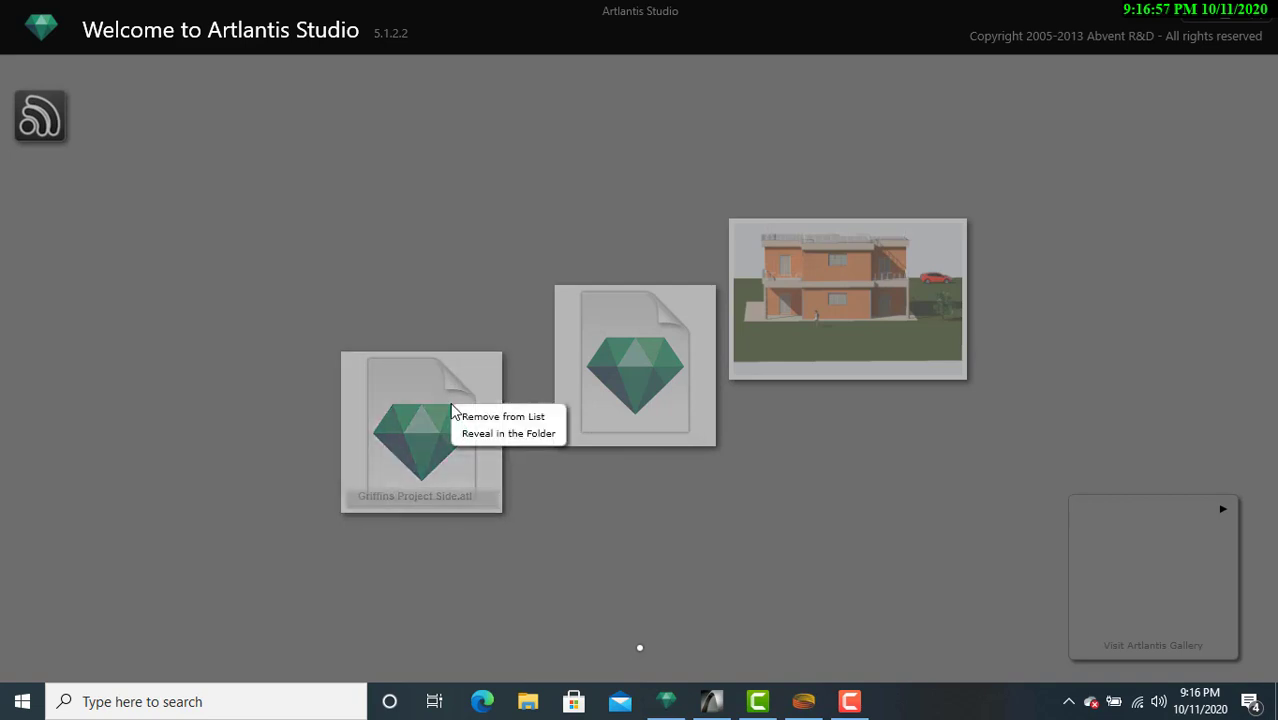
click(500, 417)
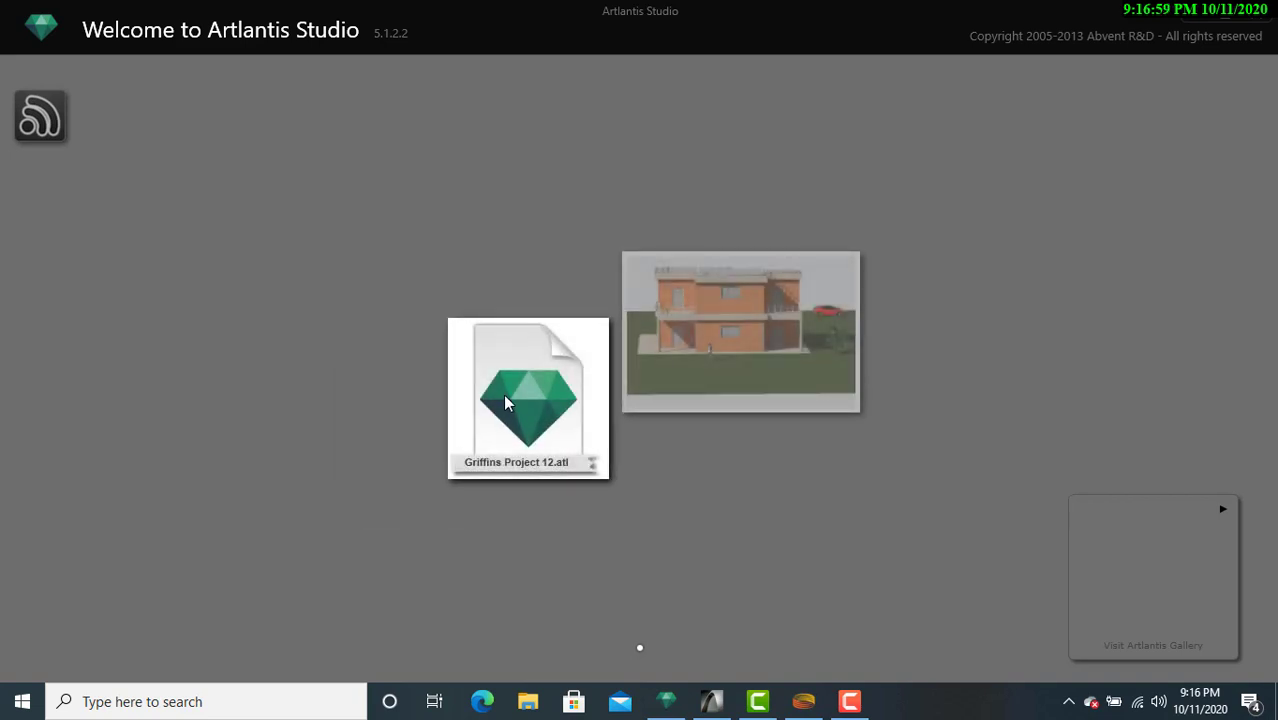
right_click(507, 400)
click(527, 408)
right_click(577, 377)
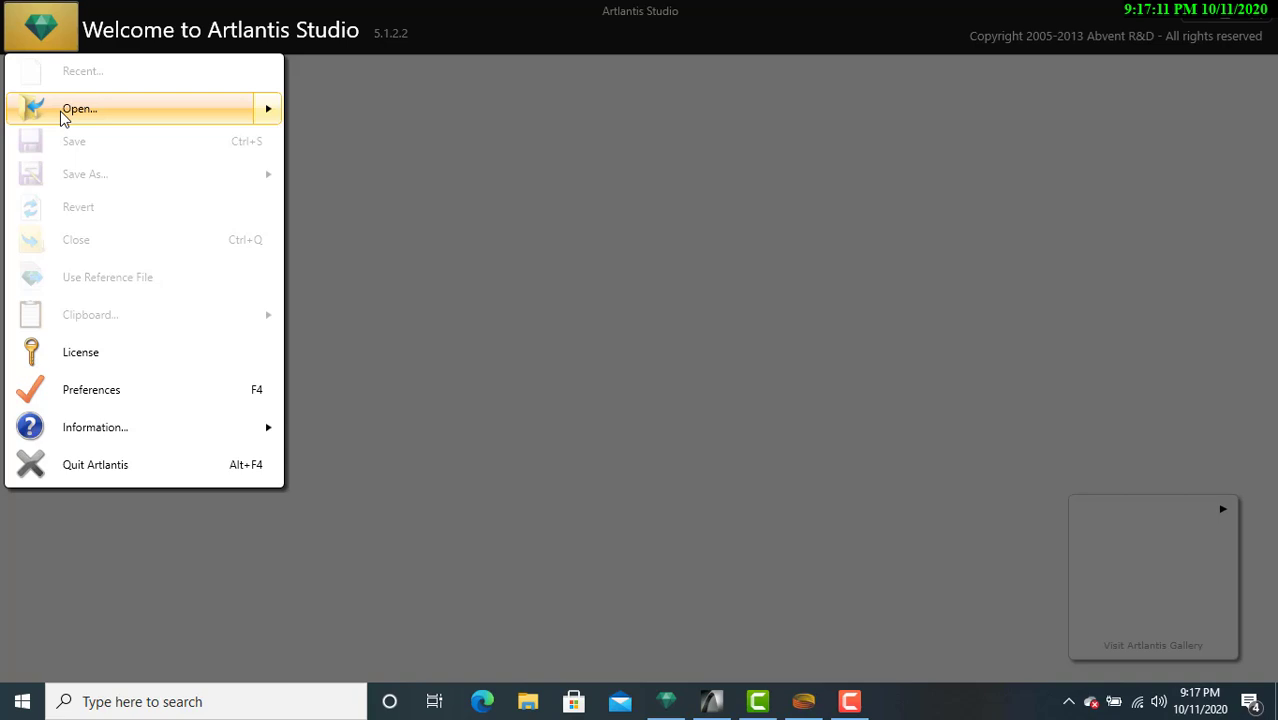
mouse_move(145, 108)
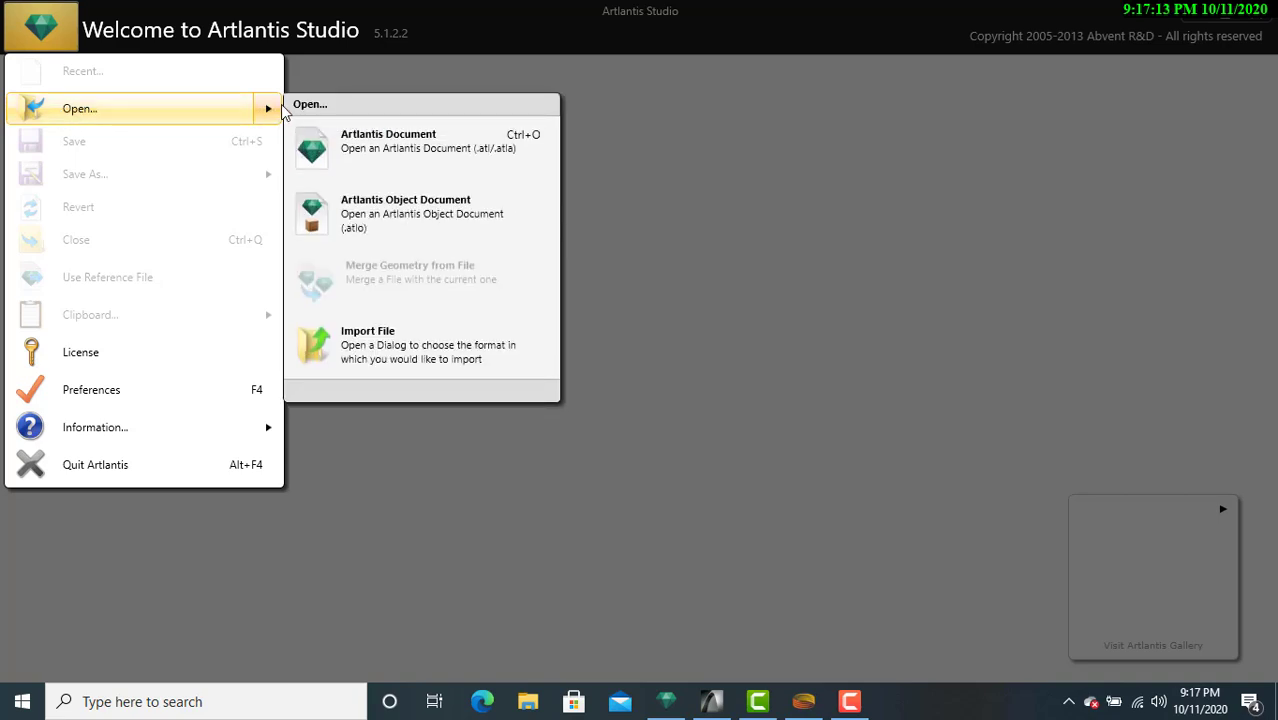
Open First Render.atl as an Artlantis document, found by typing 'first'.
click(404, 145)
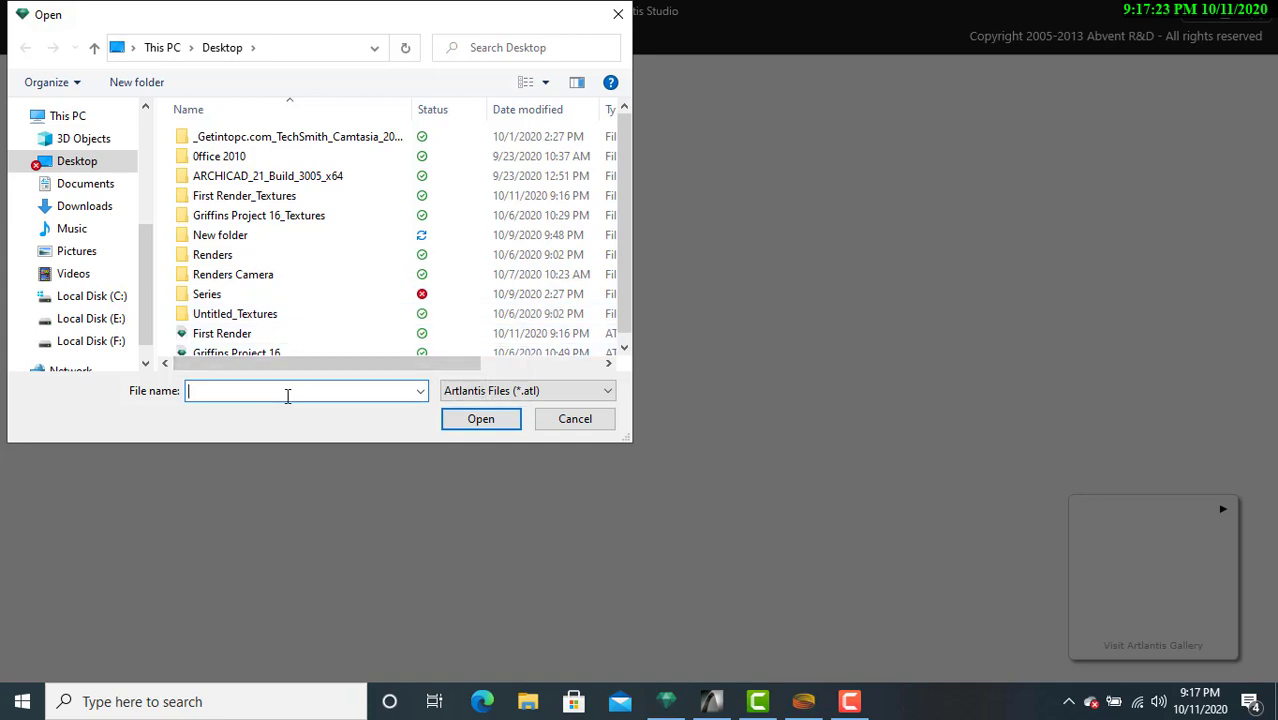
text(first)
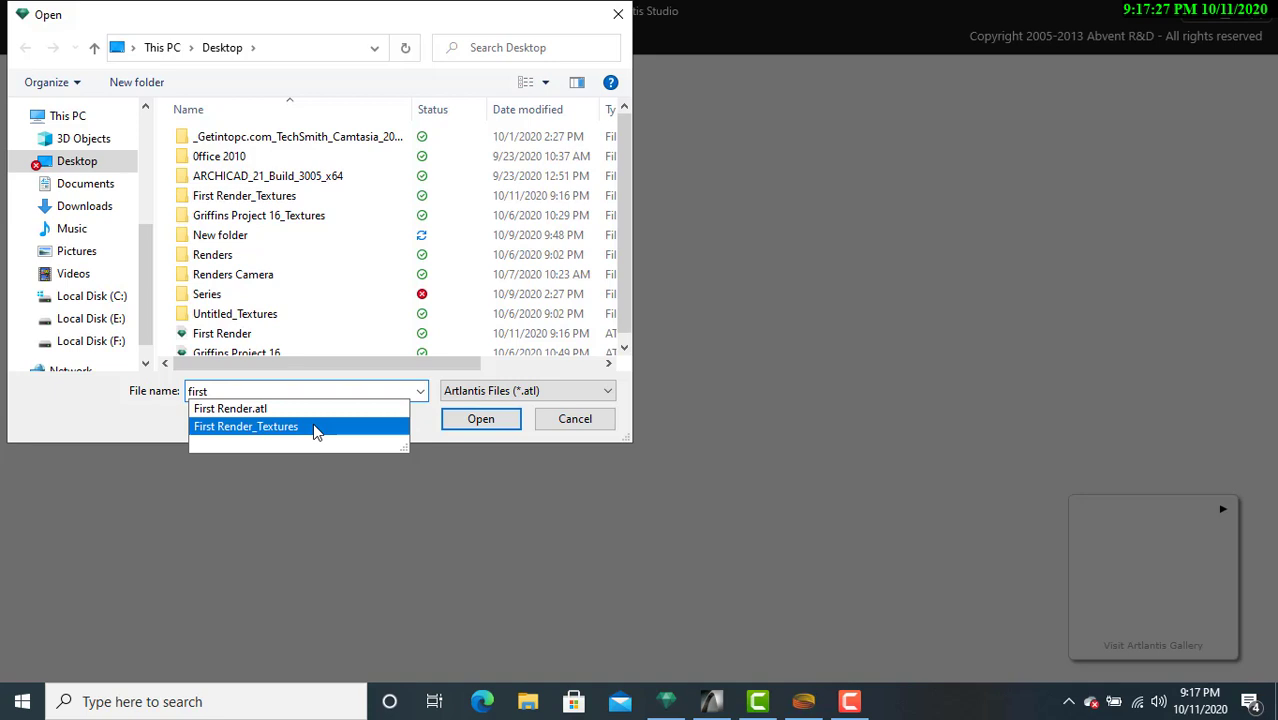
click(305, 412)
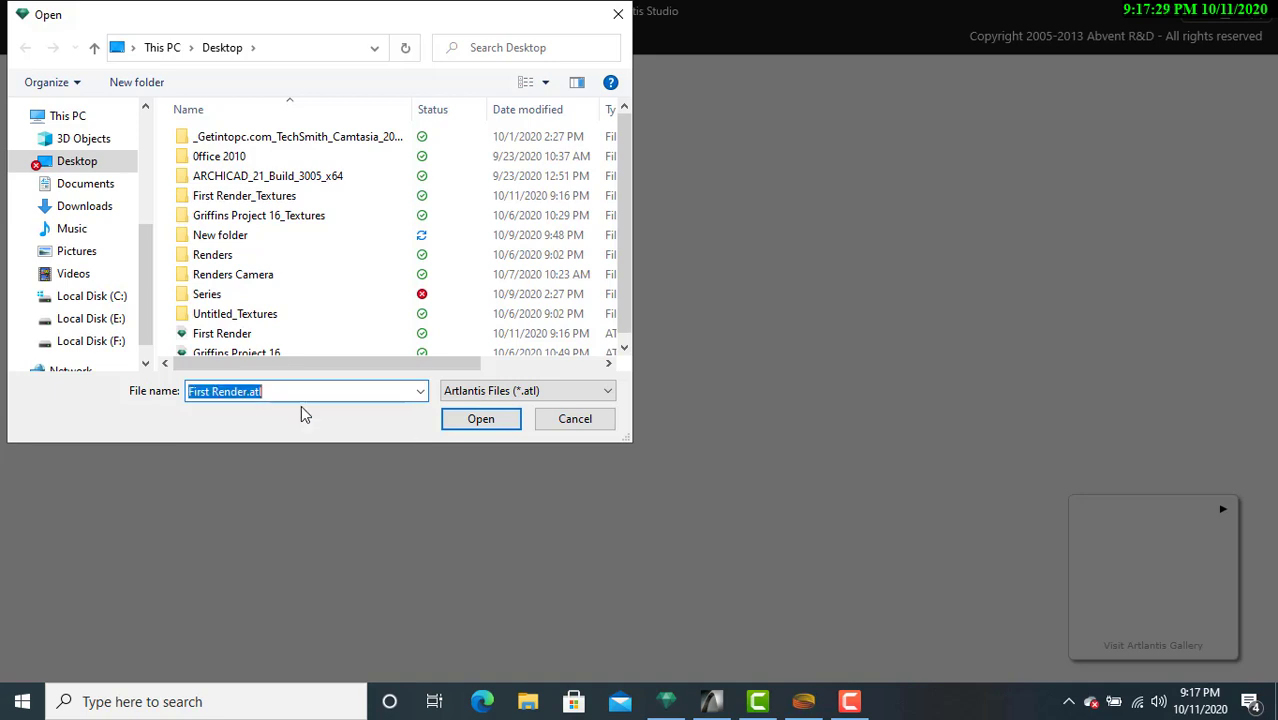
click(483, 418)
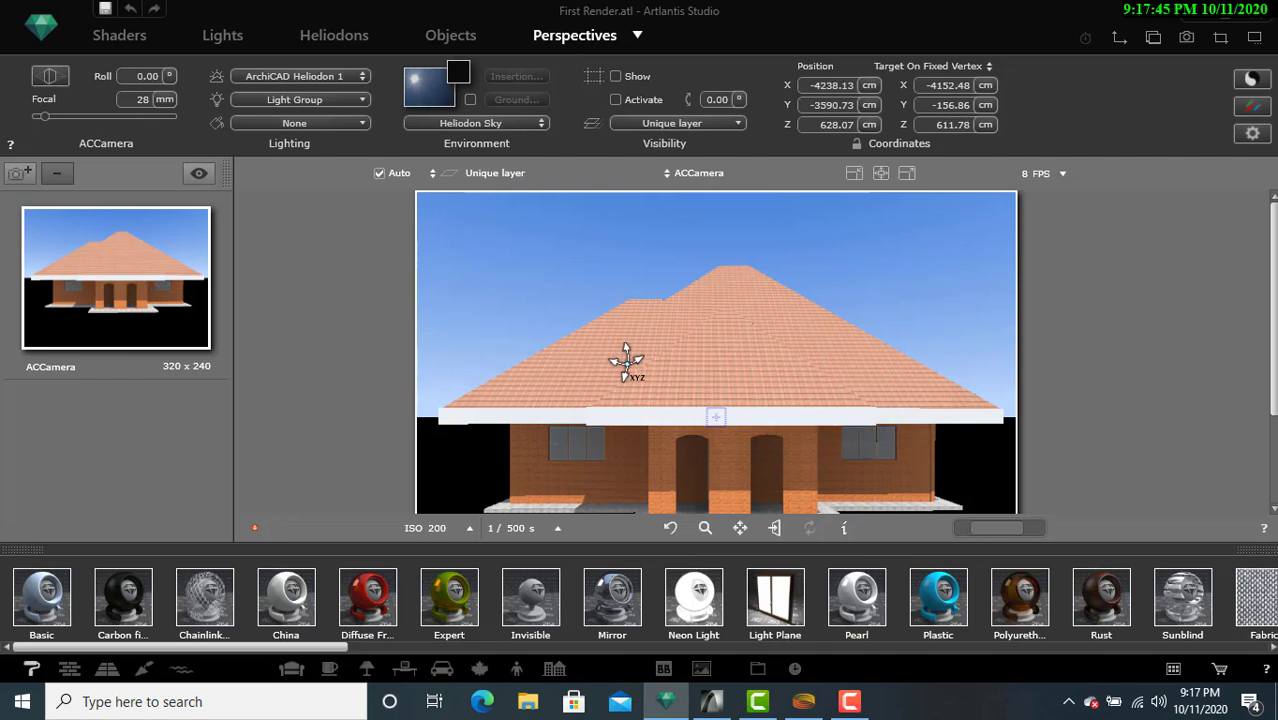
Lower the ACCamera, then raise it slightly, to frame the whole brick house front.
drag(625, 360, 613, 322)
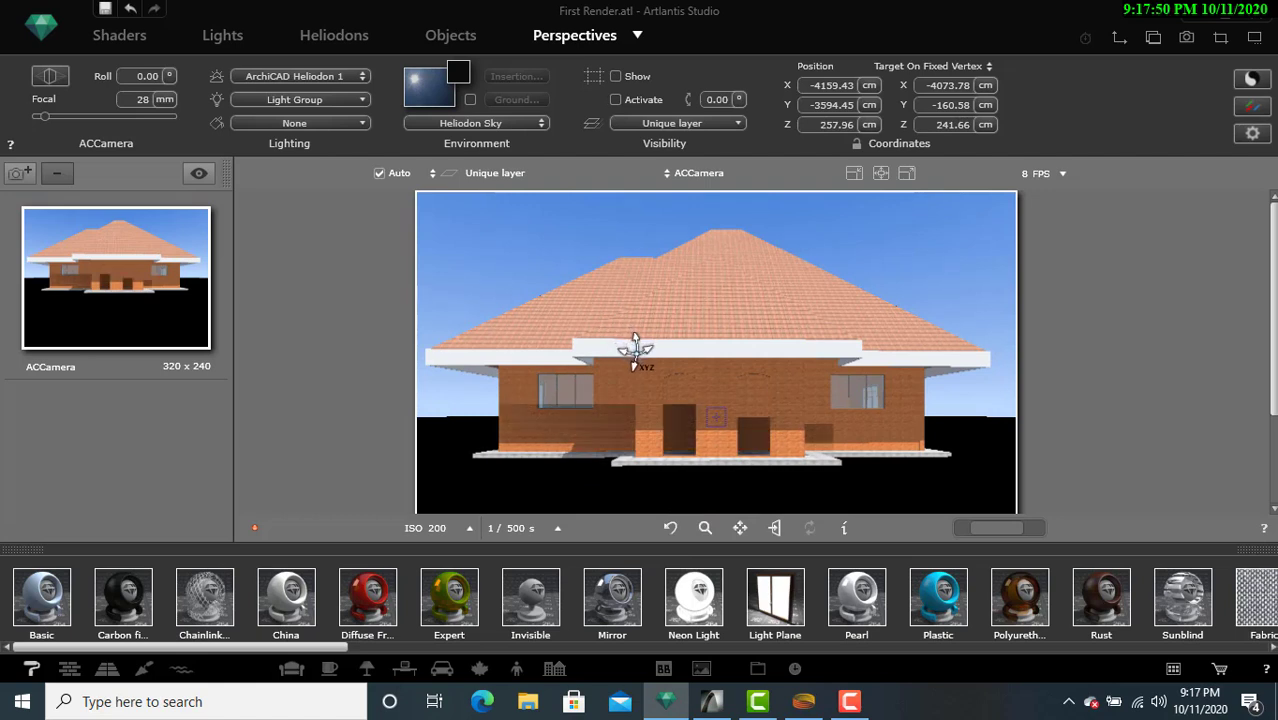
drag(633, 354, 637, 357)
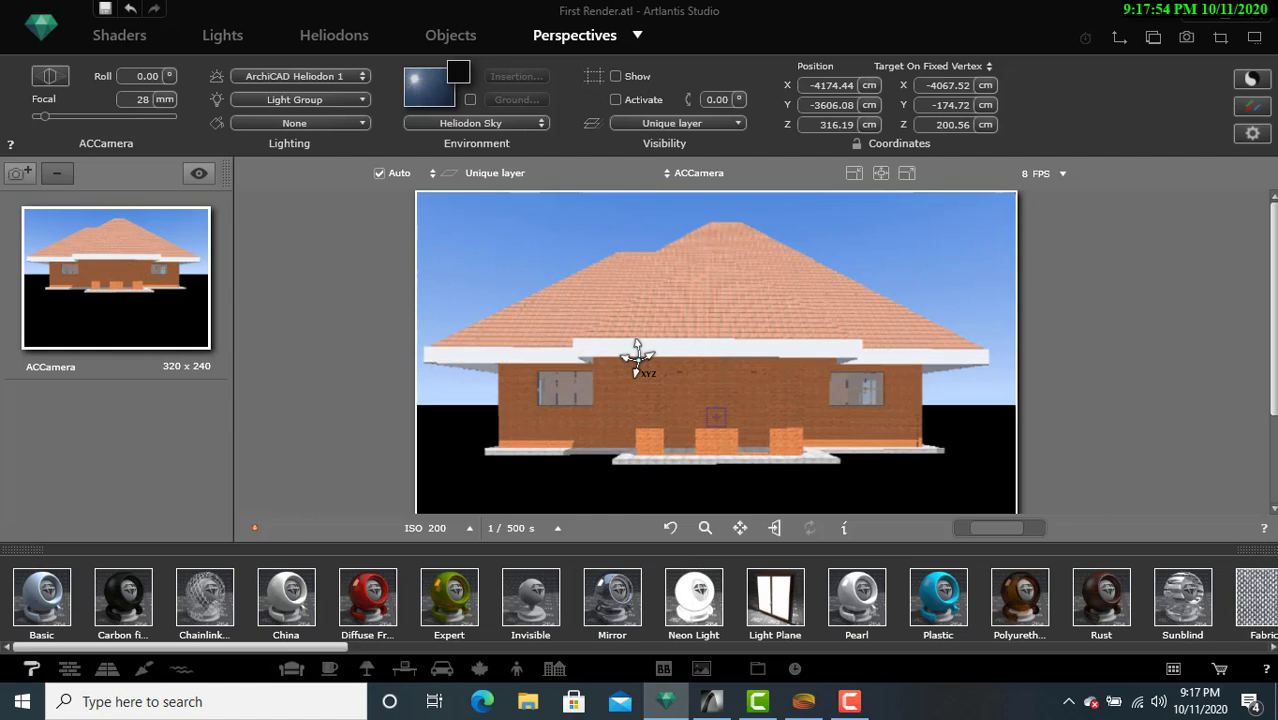